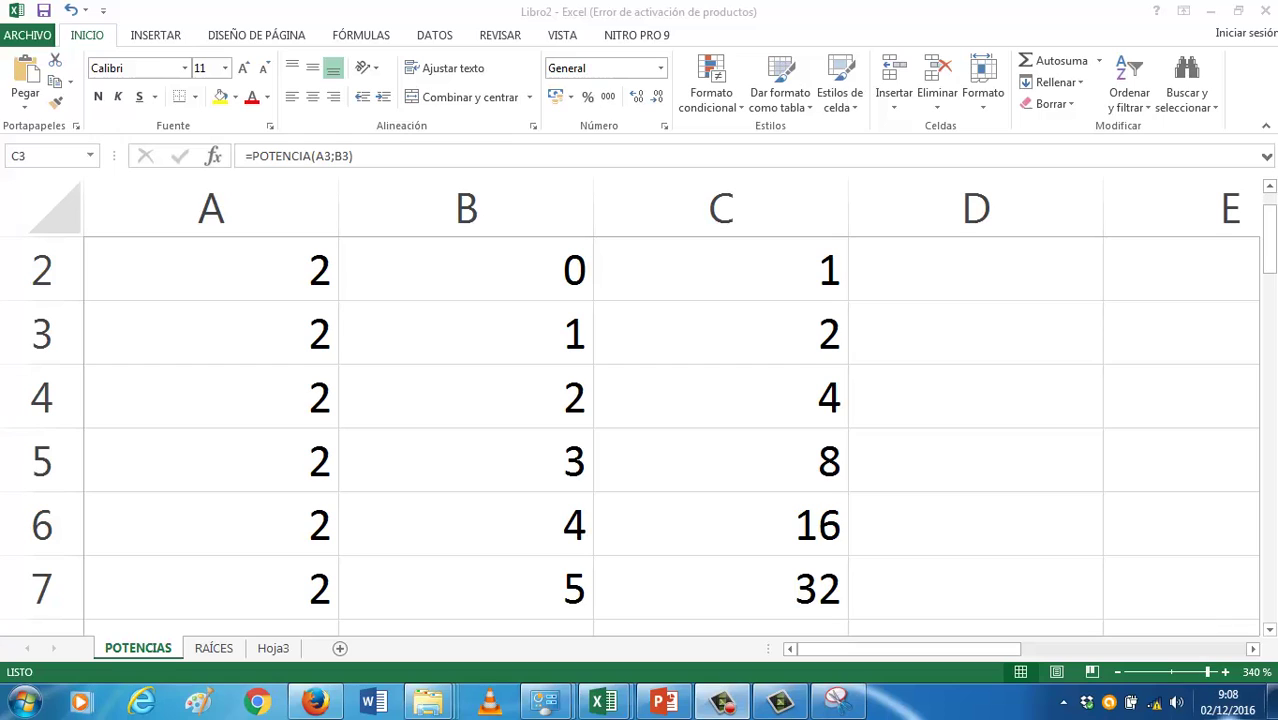
On sheet Hoja3, type RADIO in A1 and LONGITUD in B1, correcting a typo
{"action": "left_click", "coordinate": [273, 648]}
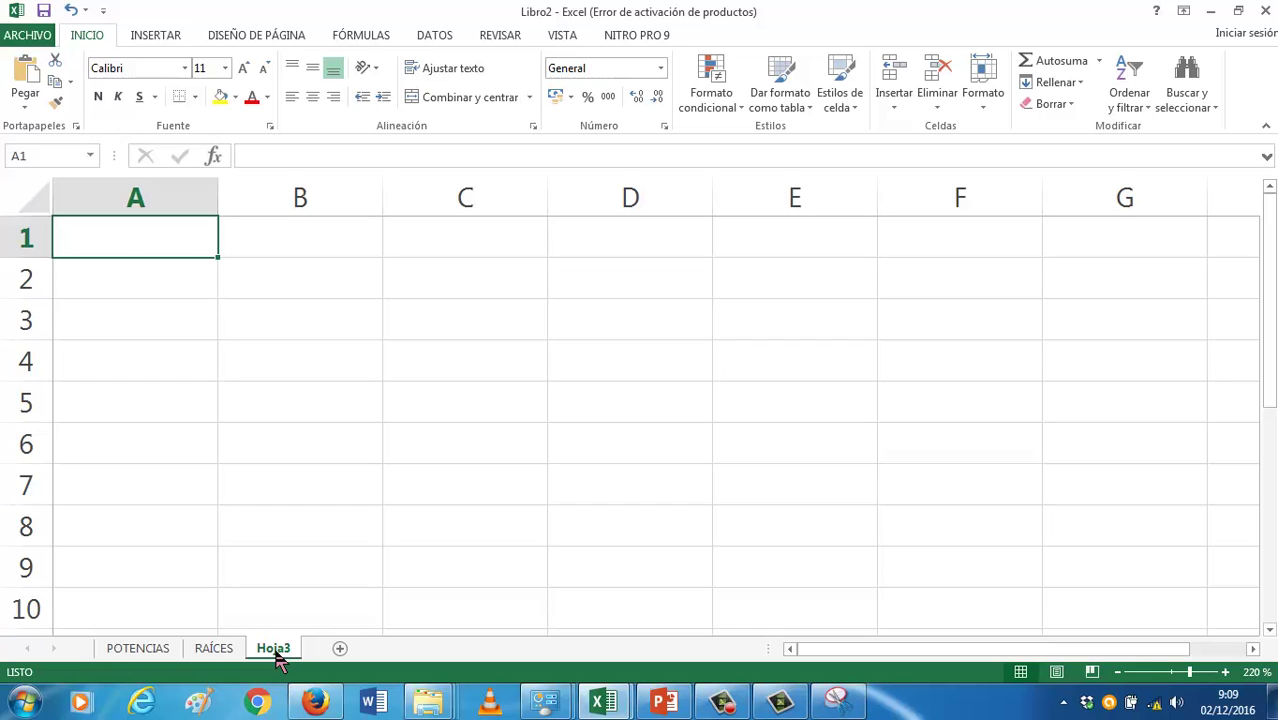
{"action": "type", "text": "R"}
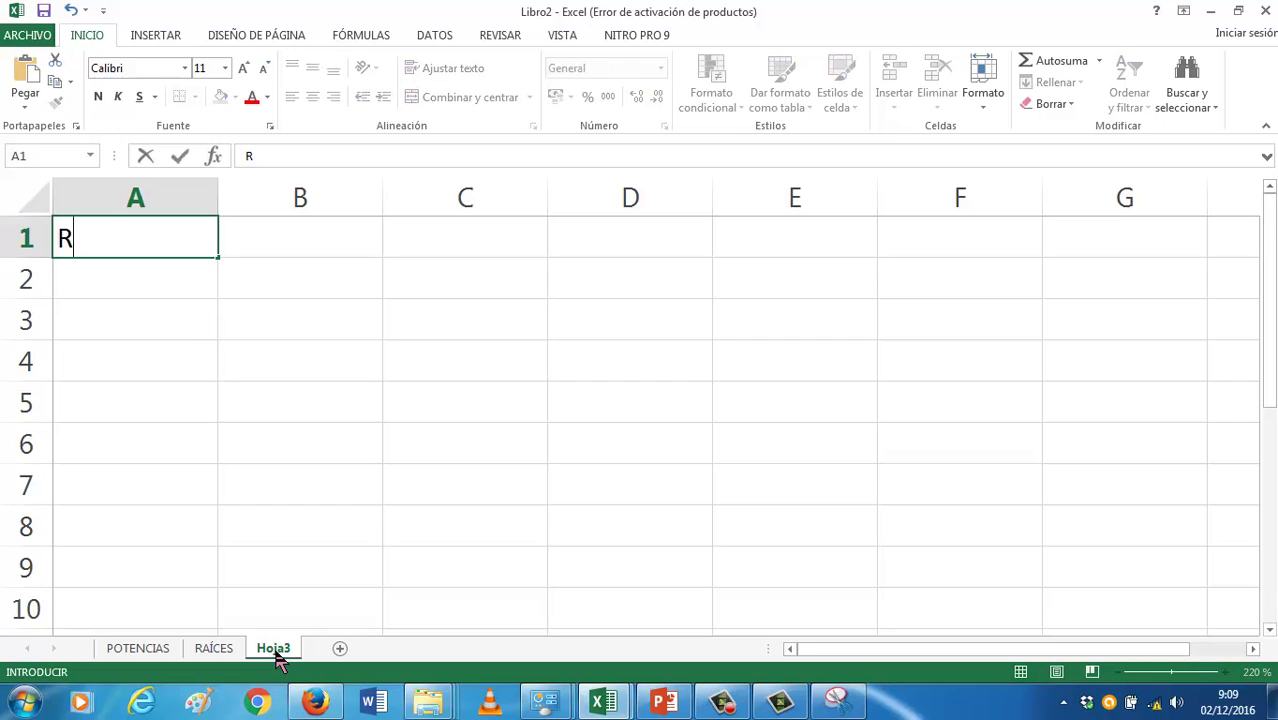
{"action": "type", "text": "ADIO"}
{"action": "key", "text": "Tab"}
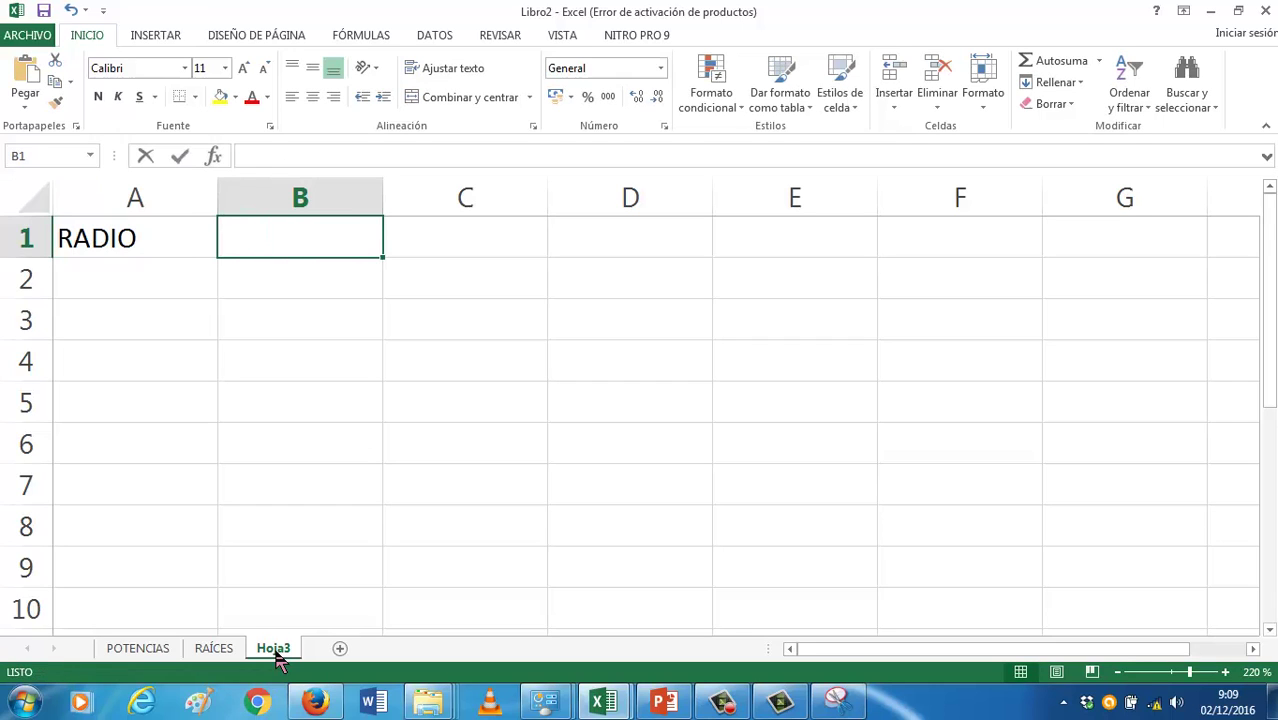
{"action": "type", "text": "LONGITD"}
{"action": "key", "text": "BackSpace"}
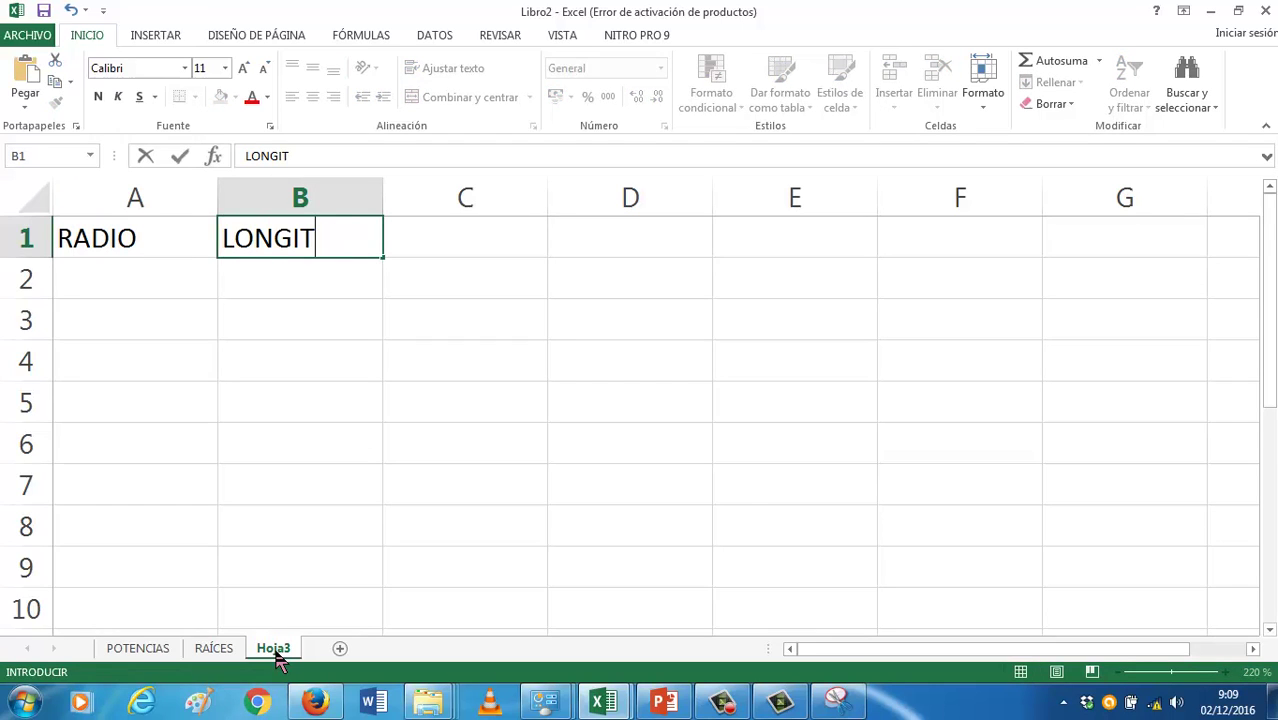
{"action": "type", "text": "UD"}
{"action": "key", "text": "Return"}
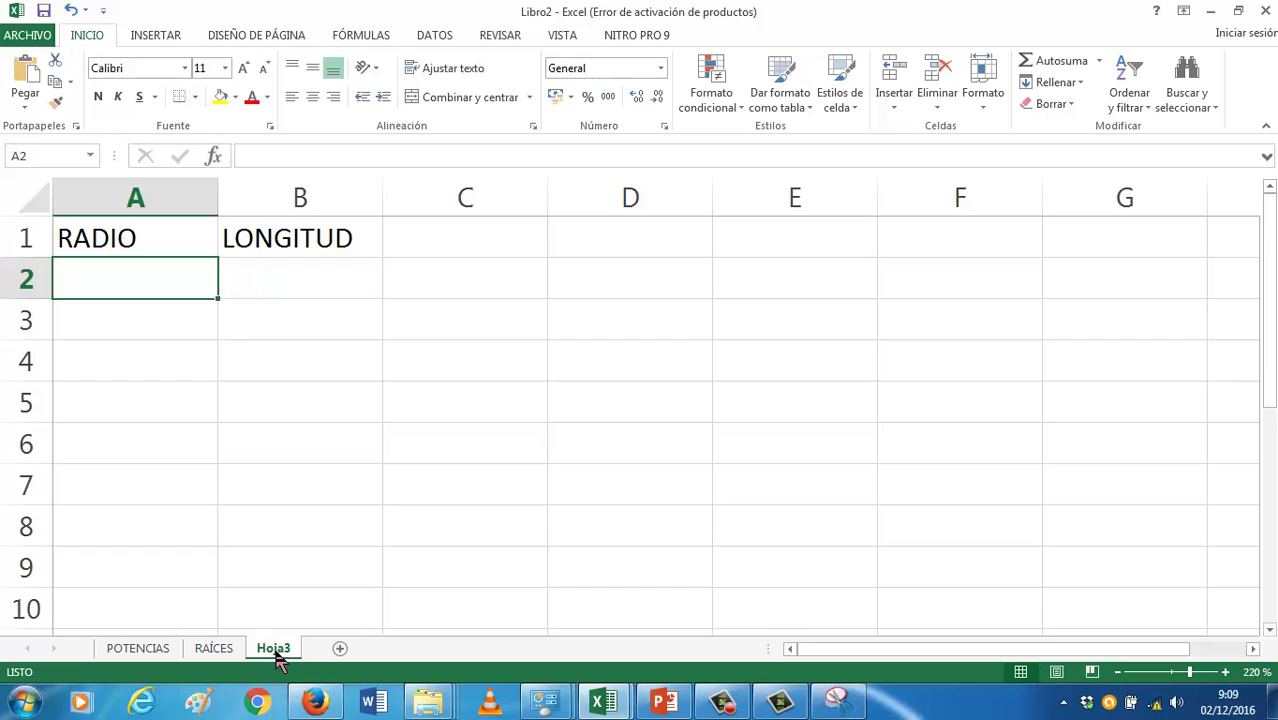
Put radius 2 in A2 and build =2*PI()*A2 in B2 by selecting A2
{"action": "type", "text": "2"}
{"action": "key", "text": "Tab"}
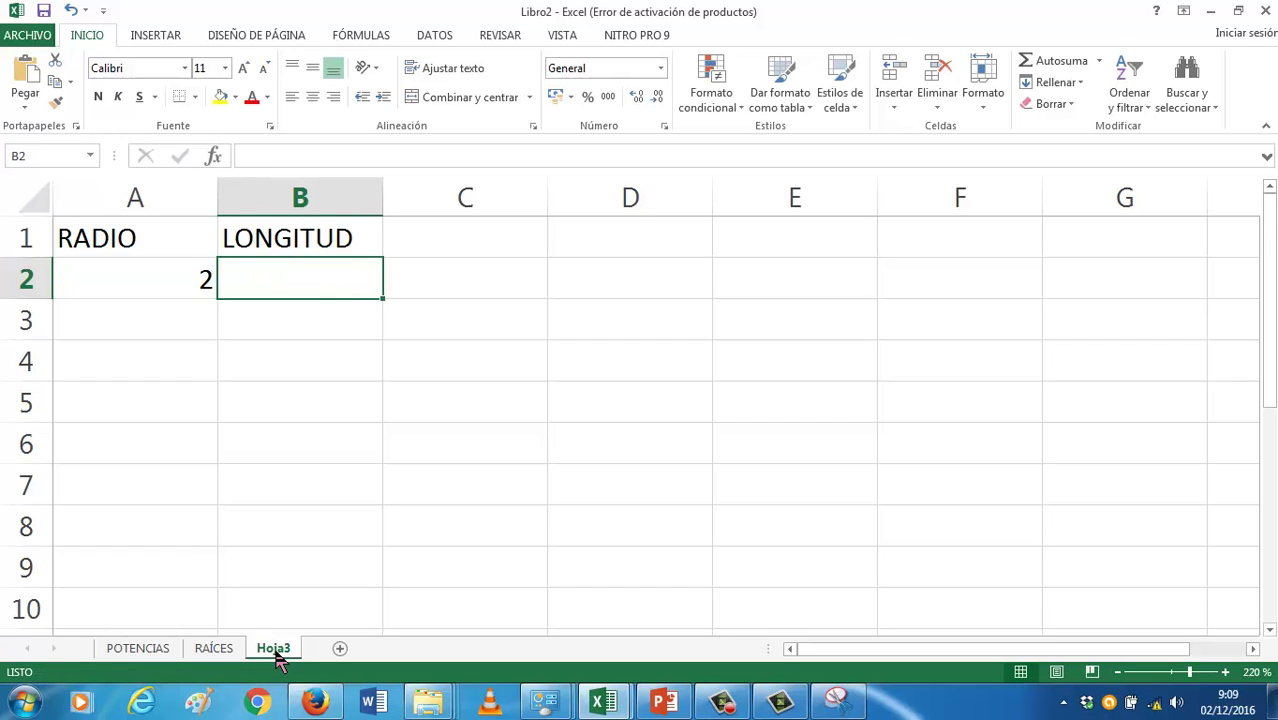
{"action": "type", "text": "=2"}
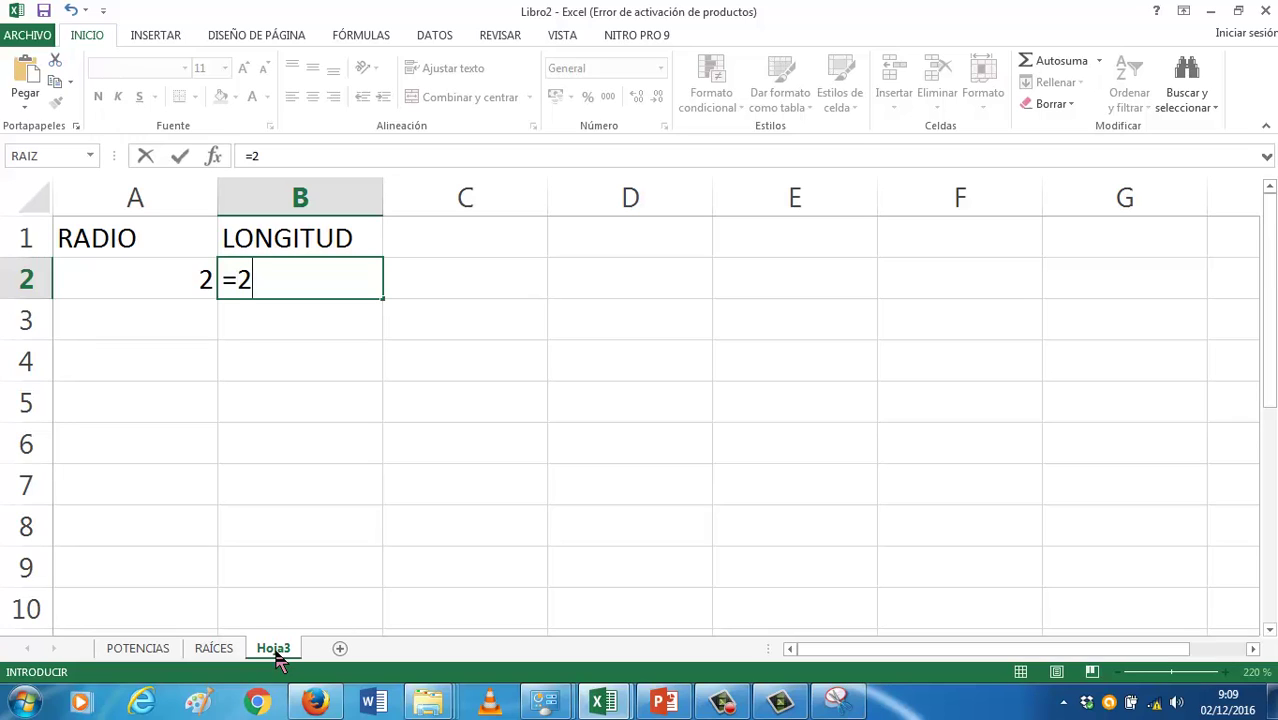
{"action": "type", "text": "*"}
{"action": "type", "text": "PI"}
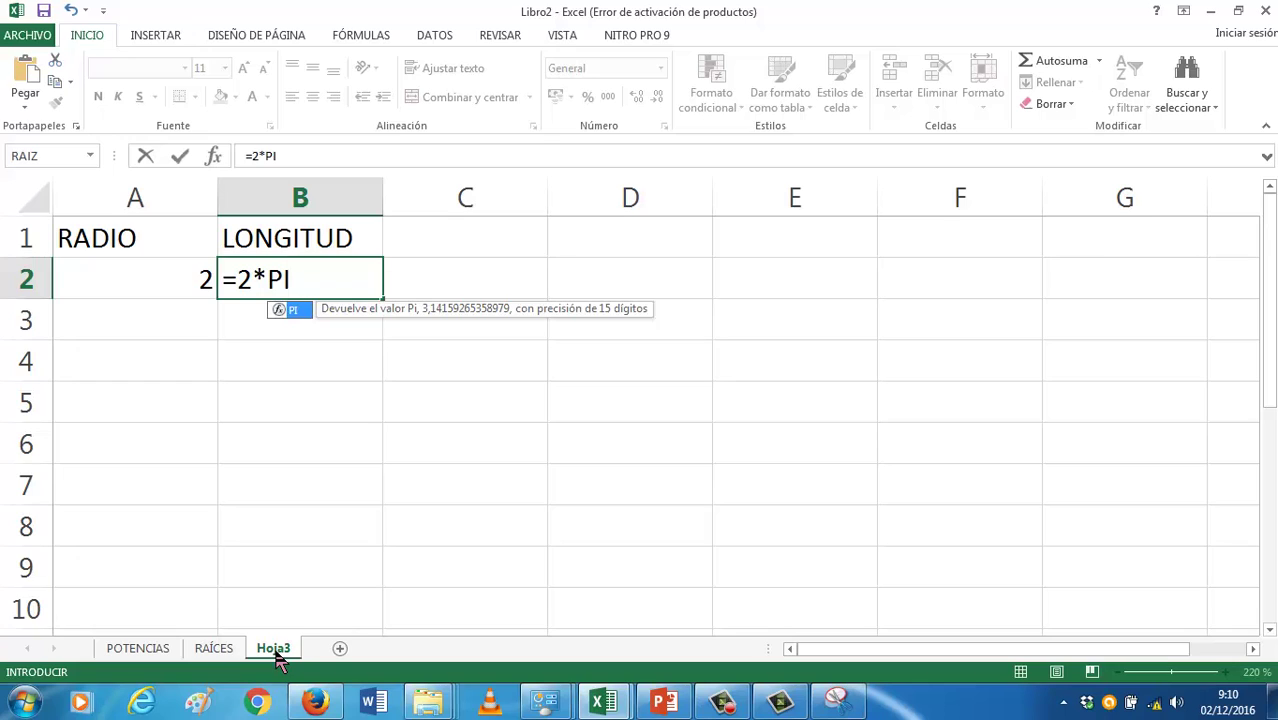
{"action": "type", "text": "()"}
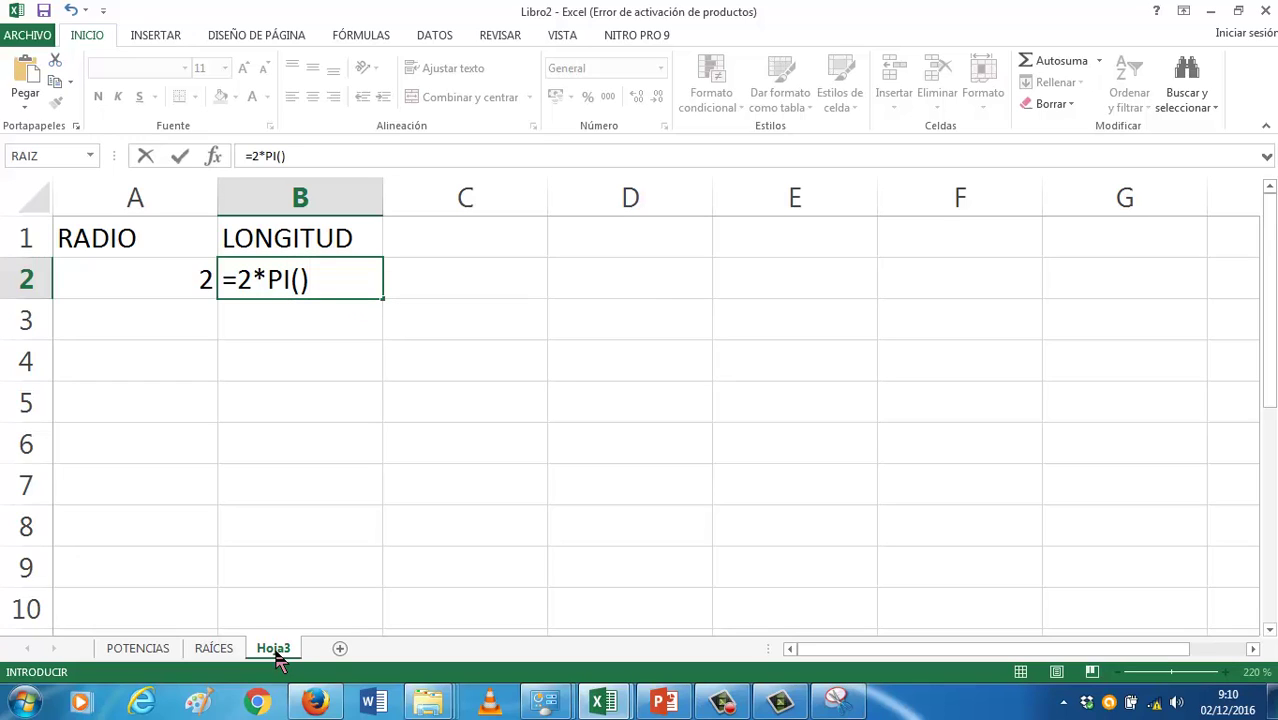
{"action": "type", "text": "*"}
{"action": "left_click", "coordinate": [150, 289]}
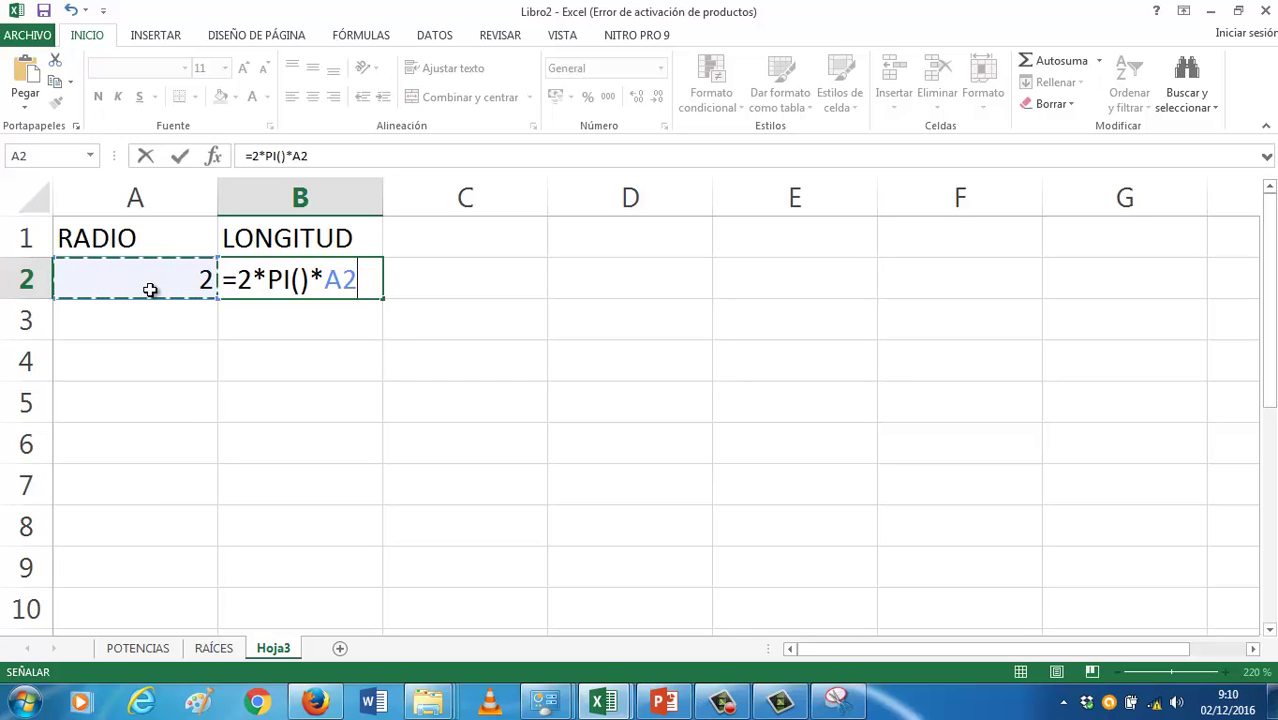
Confirm B2's formula, giving 12,5663706, then reopen =2*PI()*A2 for editing
{"action": "key", "text": "Return"}
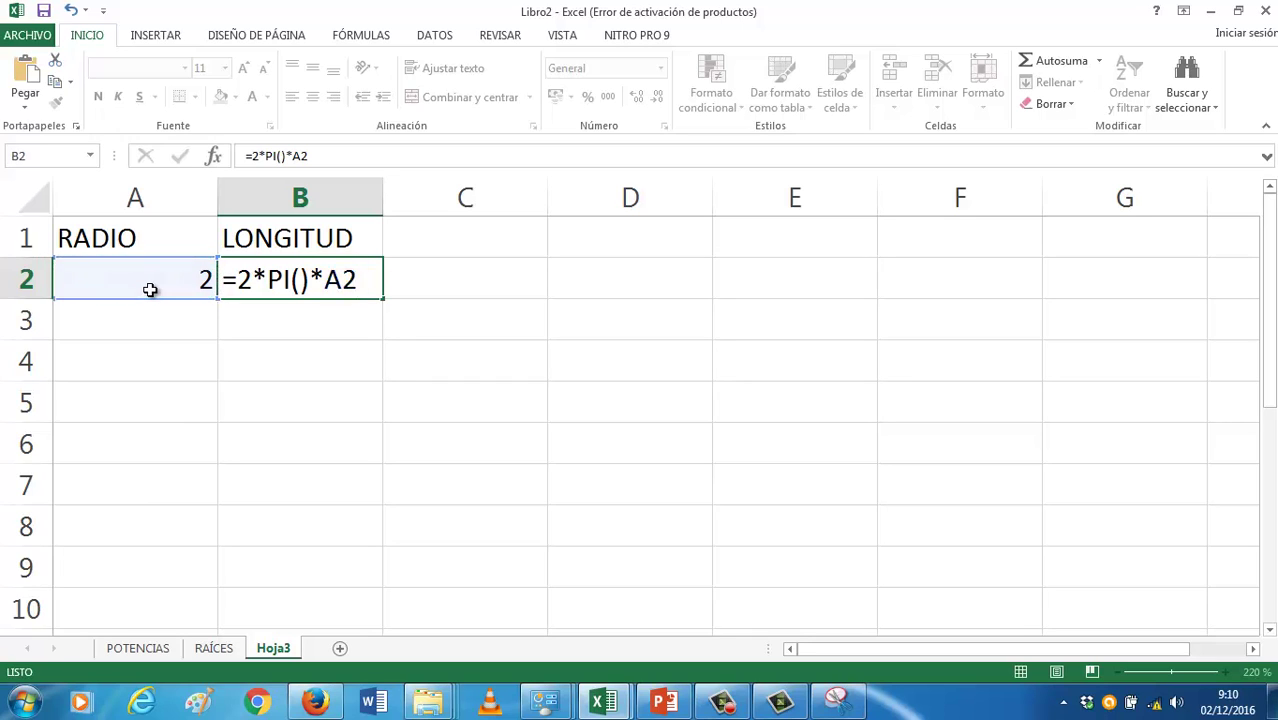
{"action": "key", "text": "Up"}
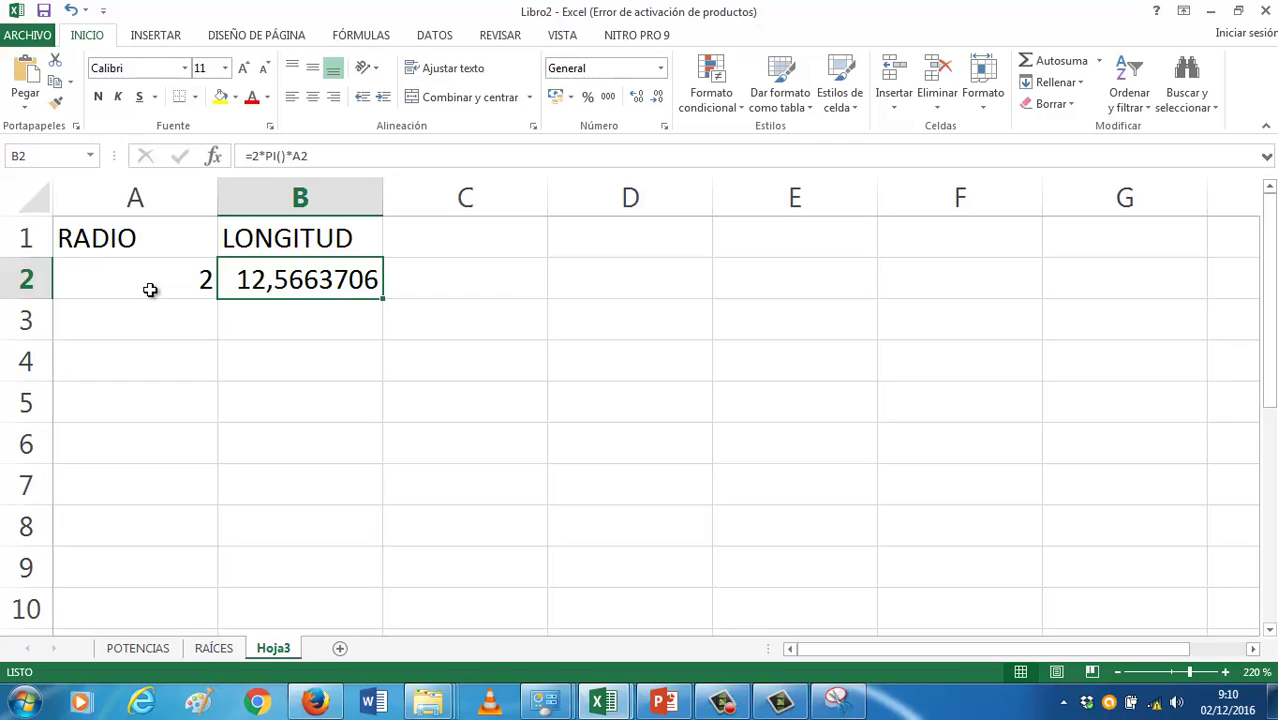
{"action": "double_click", "coordinate": [317, 285]}
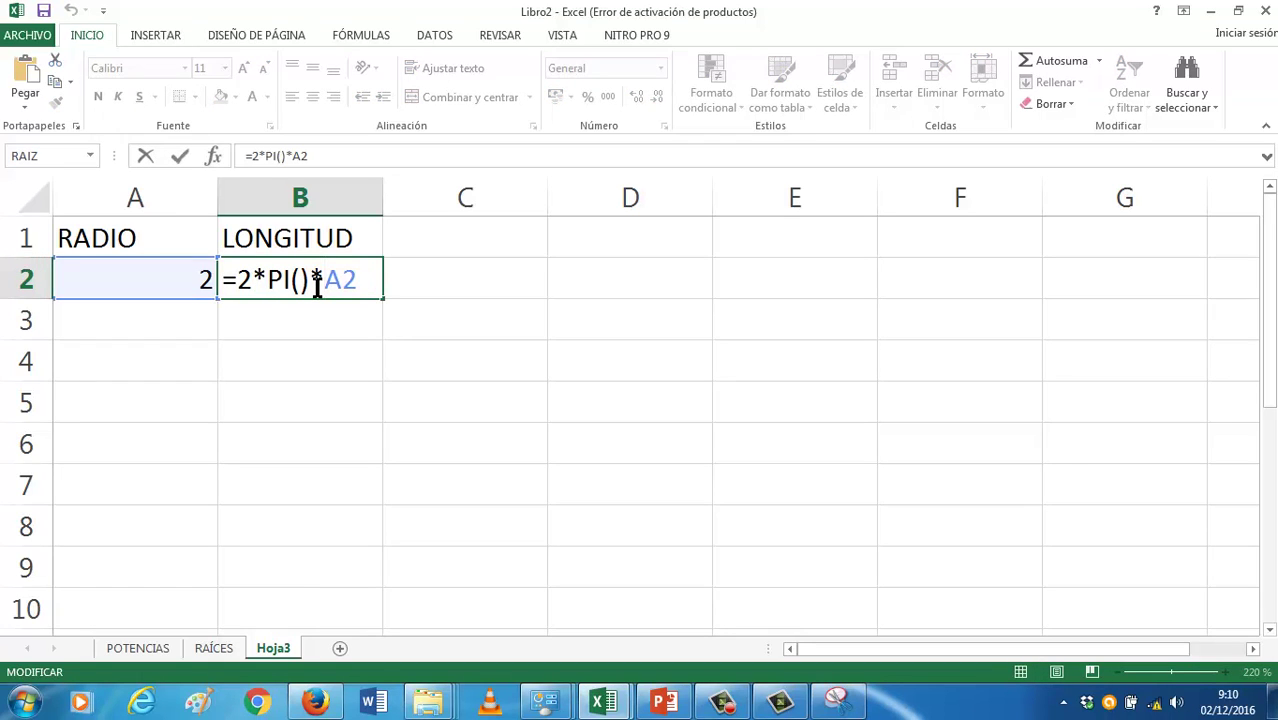